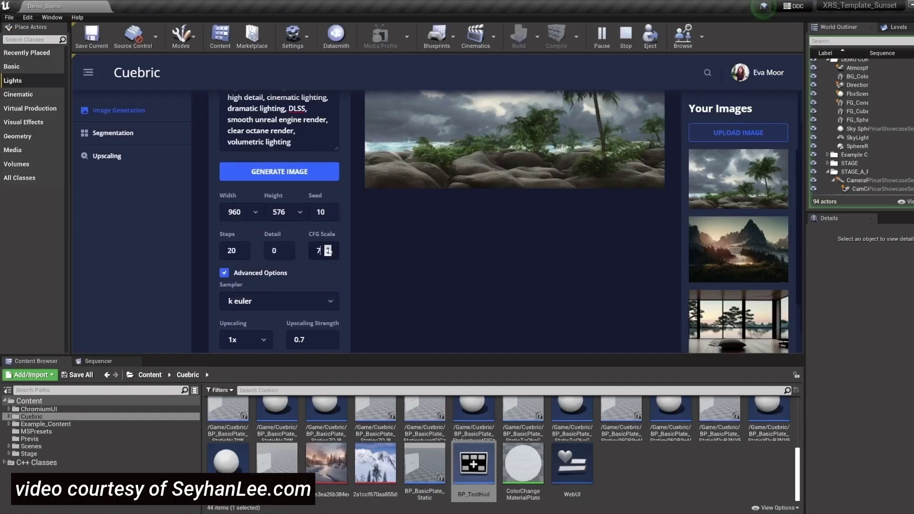
Generate the mountain river landscape with seed 4 at height 512.
left_click(328, 248)
double_click(321, 212)
type("4")
left_click(286, 212)
left_click(286, 157)
left_click(304, 246)
Open Segmentation and generate a 'stormy grey sky' into Plate 1 via Stable Diffusion.
scroll(285, 265, "up", 2)
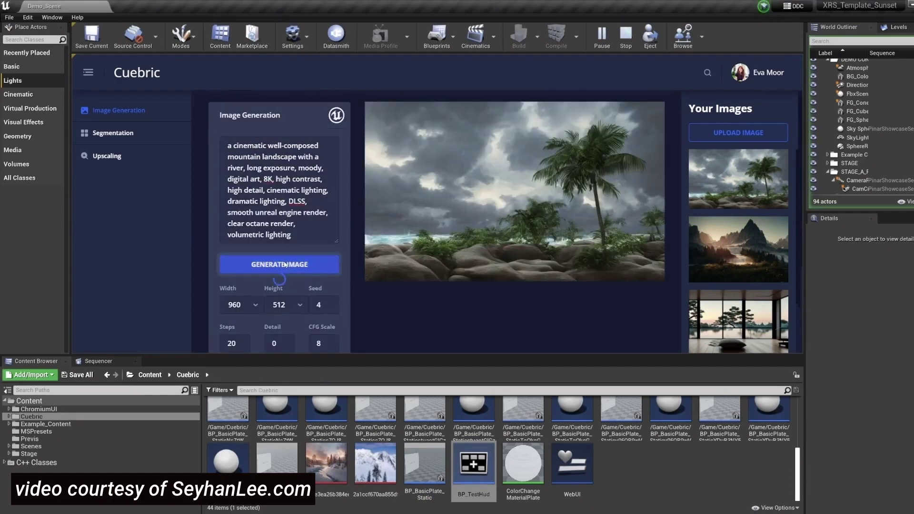
left_click(130, 136)
scroll(234, 202, "down", 2)
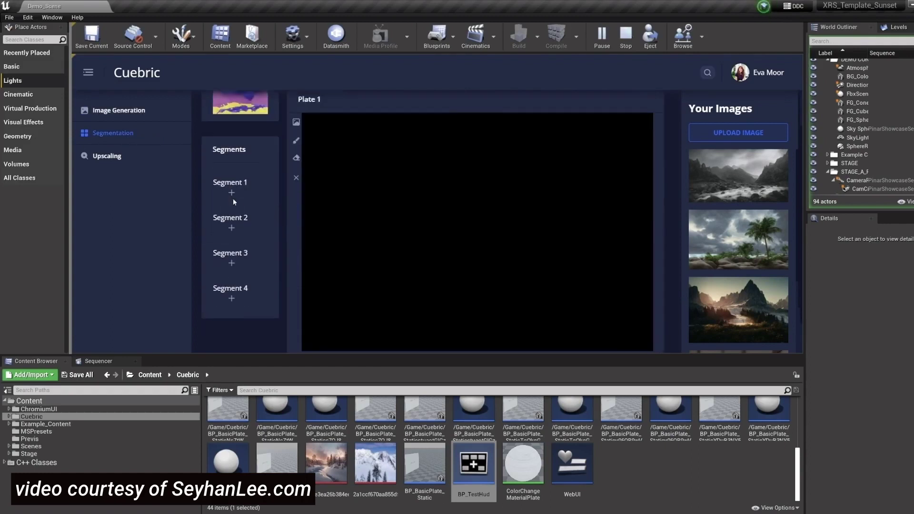
left_click(232, 192)
left_click(372, 188)
type("stormy grey sky")
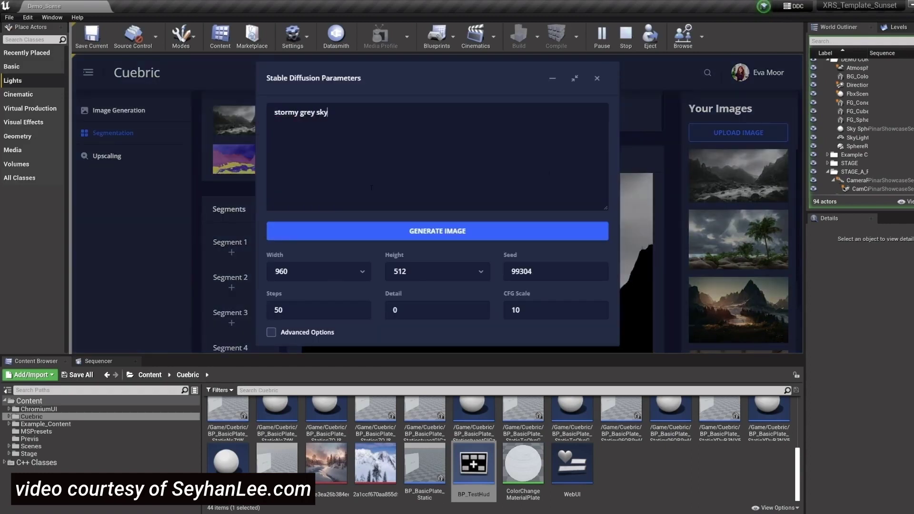
left_click(370, 229)
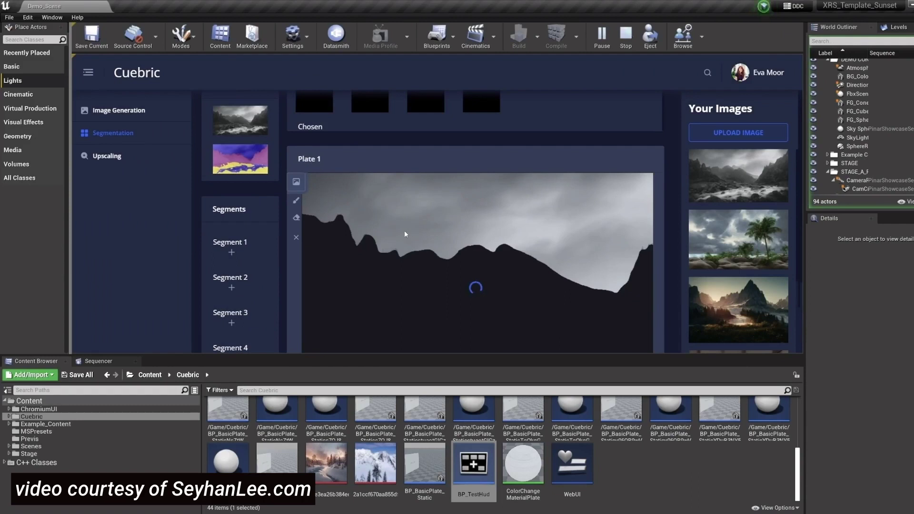
scroll(233, 236, "down", 3)
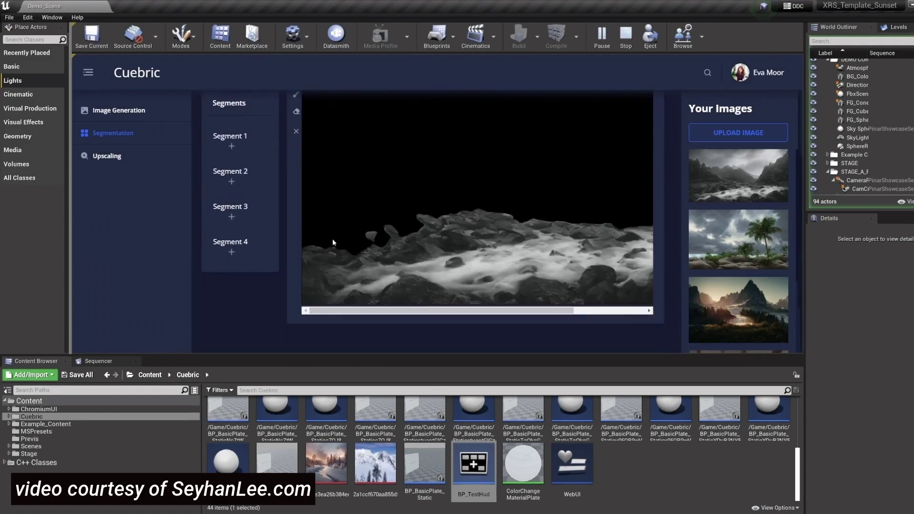
scroll(324, 237, "up", 2)
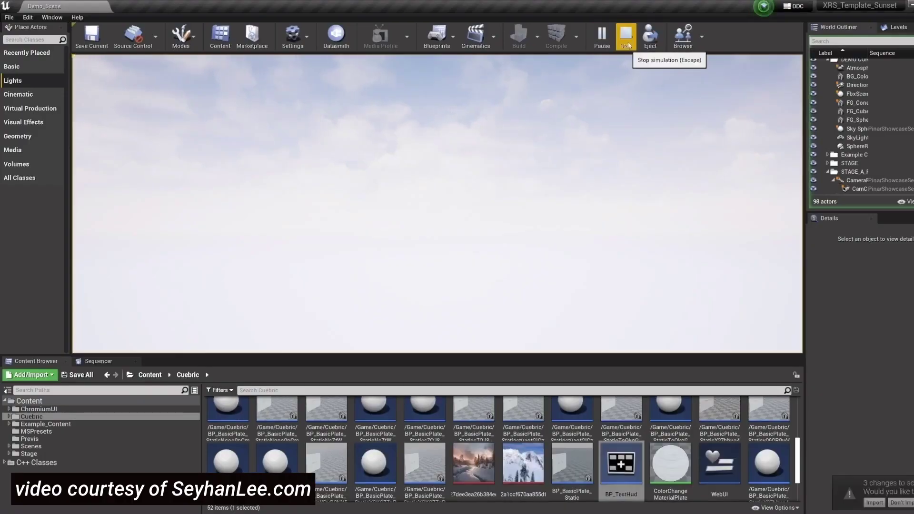
Stop the simulation and scale up the selected BP_BasicPlate image plate.
left_click(626, 35)
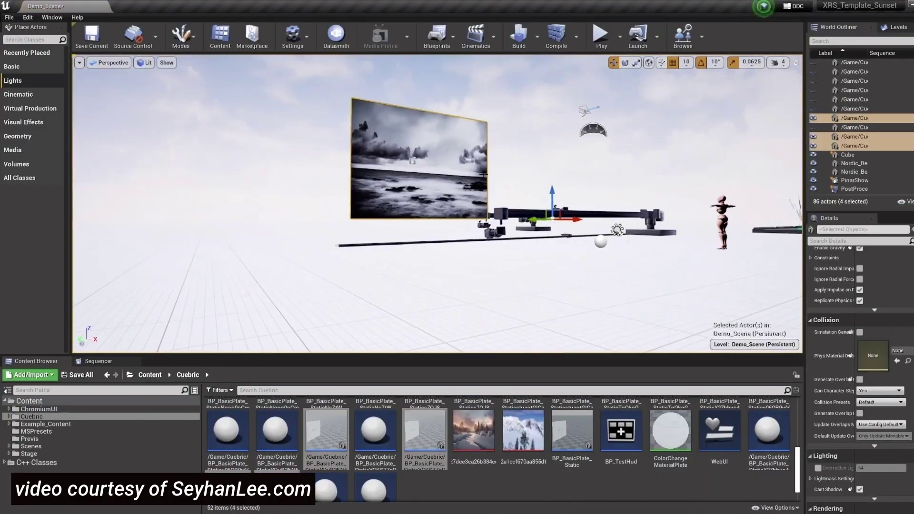
left_click(413, 160)
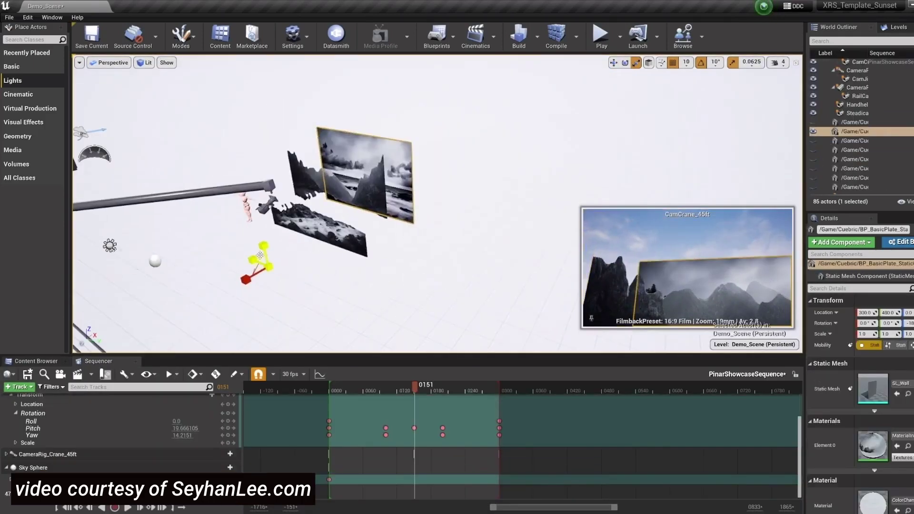
left_click_drag(260, 256, 391, 248)
key("w")
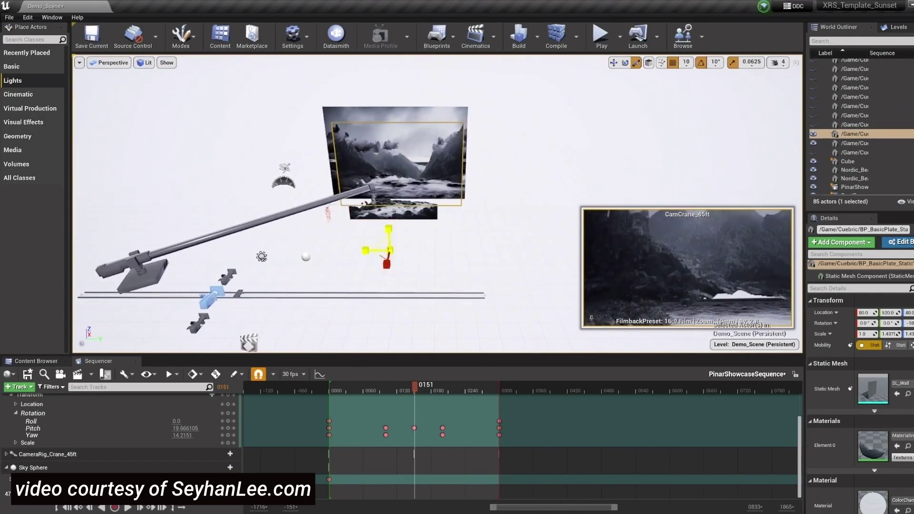
Scrub the Sequencer to frame 0049, select the Sky Sphere and play the scene.
left_click_drag(398, 387, 502, 388)
left_click(32, 468)
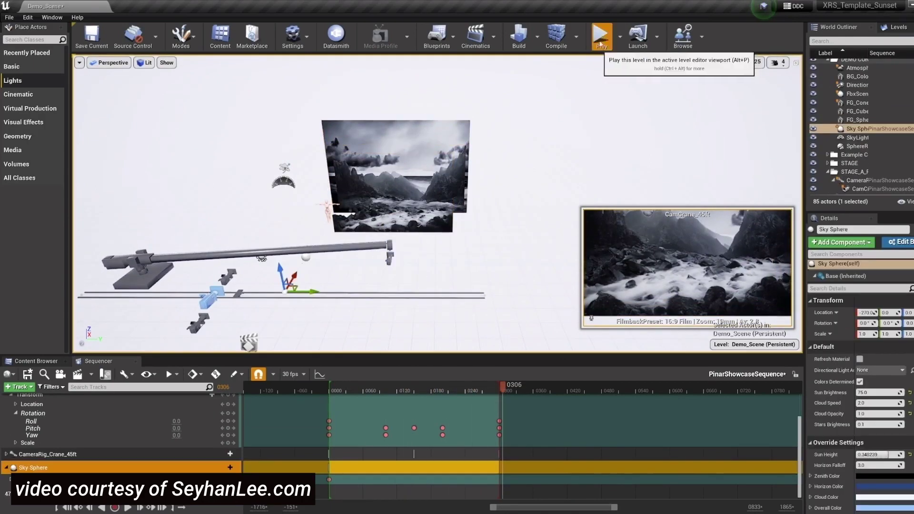
left_click(683, 36)
left_click(601, 35)
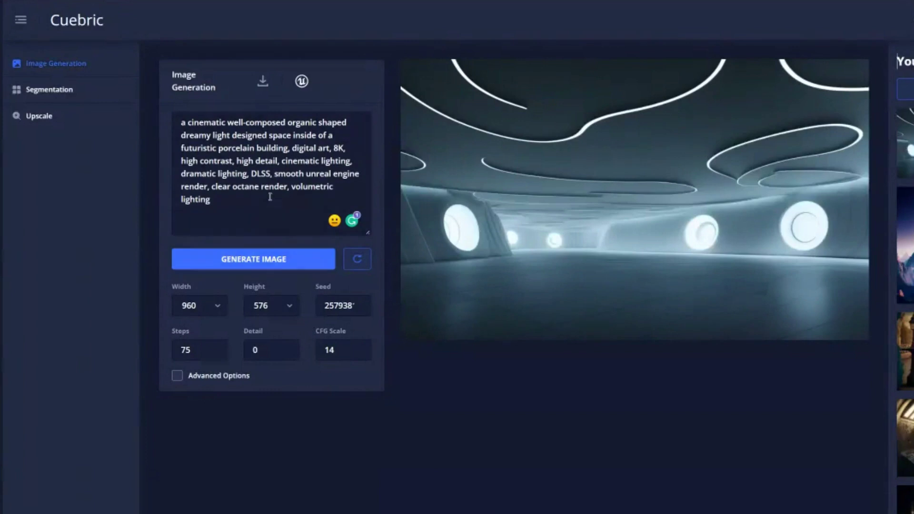
Enable Advanced Options to reveal sampler, upscaling and upscaling strength for the porcelain interior prompt.
left_click_drag(271, 197, 181, 119)
left_click(290, 200)
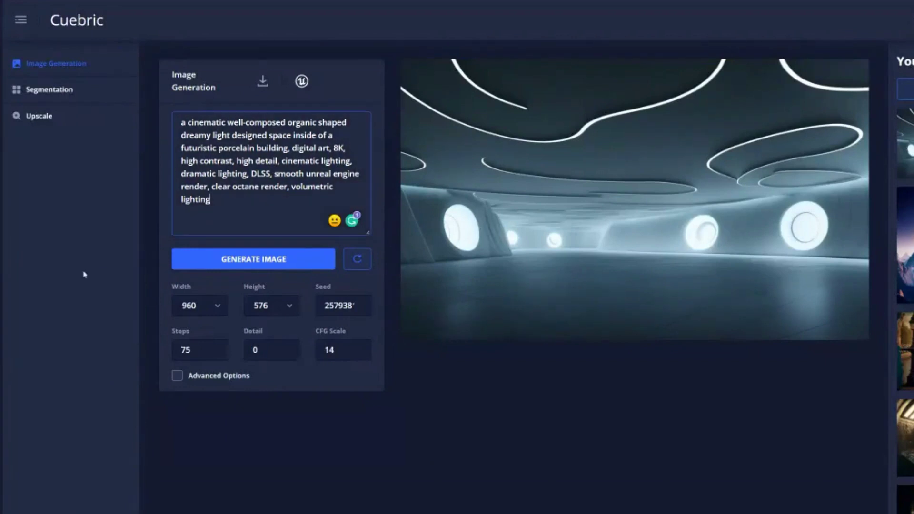
left_click(177, 376)
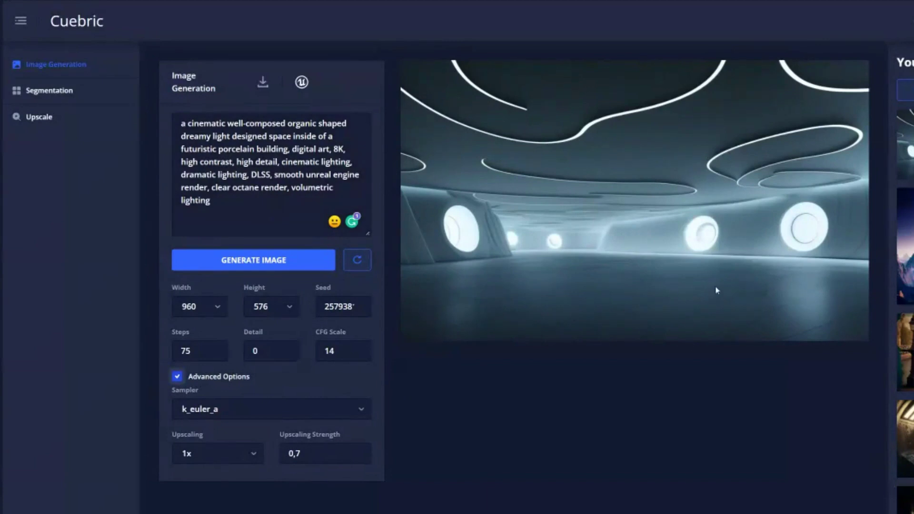
left_click_drag(186, 123, 255, 219)
left_click(255, 219)
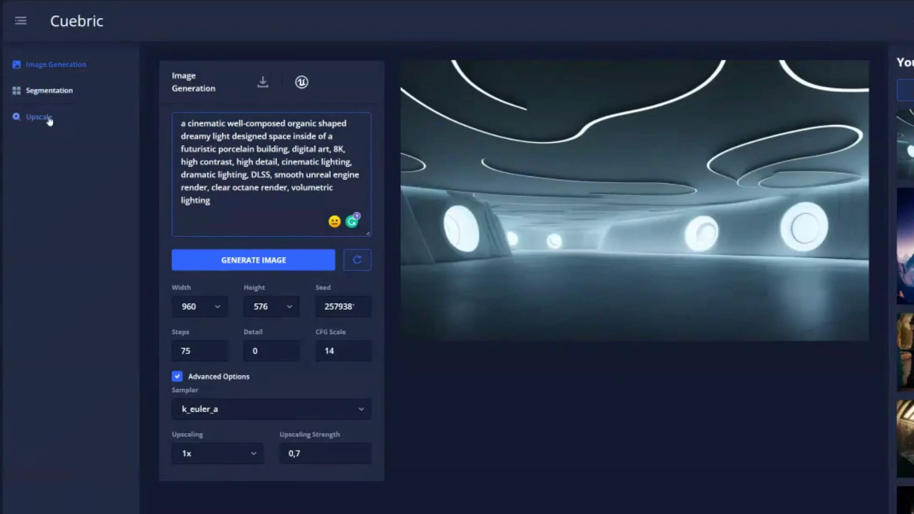
left_click(202, 461)
left_click(200, 479)
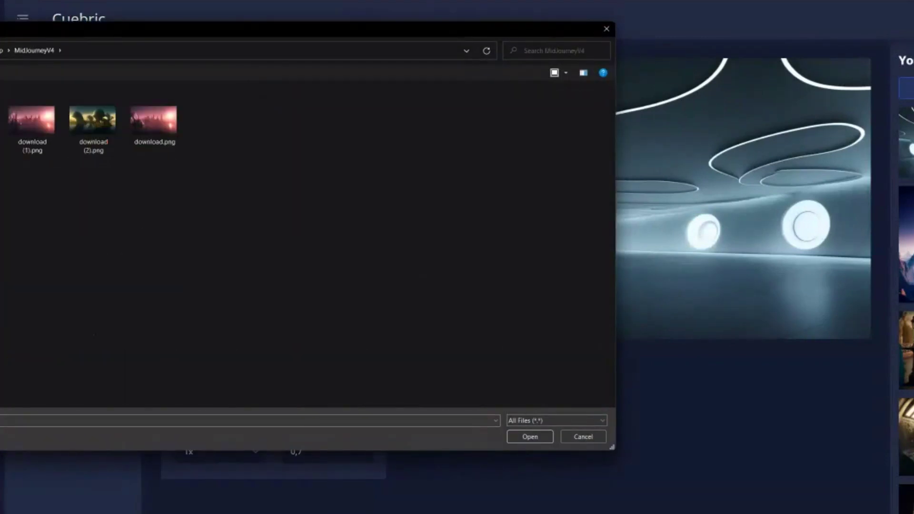
Open 3.png from the MidJourneyV4 folder to load the rainy storefront image.
double_click(34, 142)
double_click(31, 116)
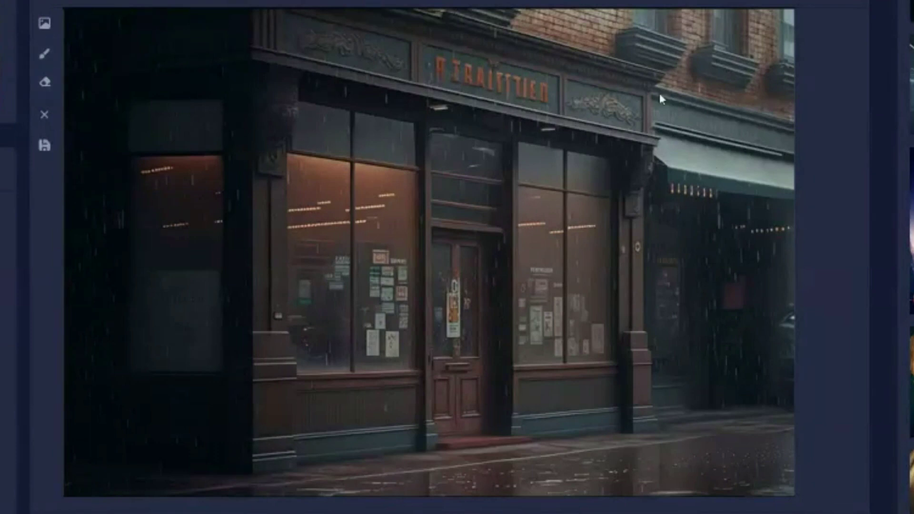
Mask out the shop's front door with the eraser, then return to the brush.
left_click(45, 82)
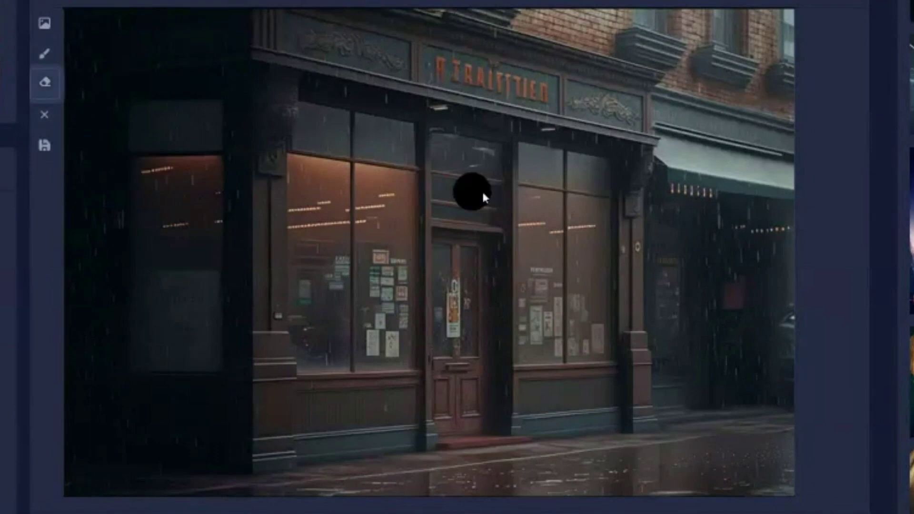
left_click_drag(449, 252, 462, 370)
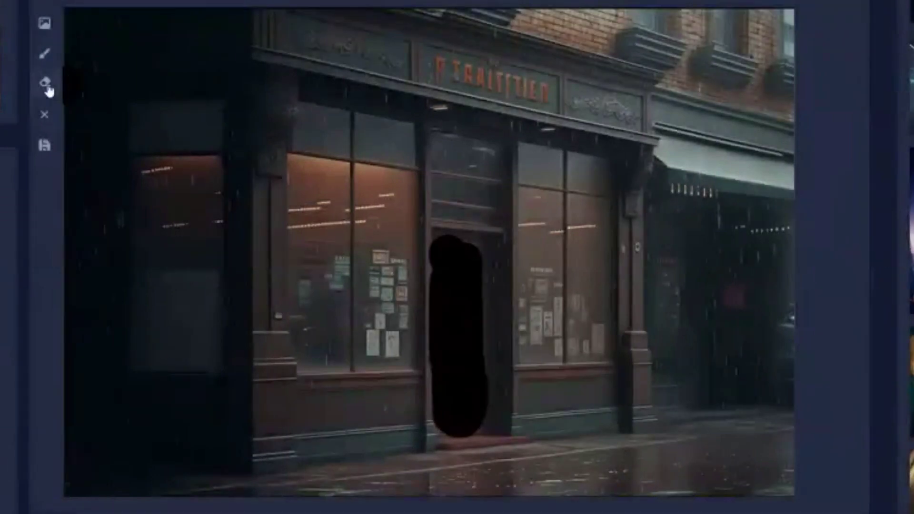
left_click(46, 54)
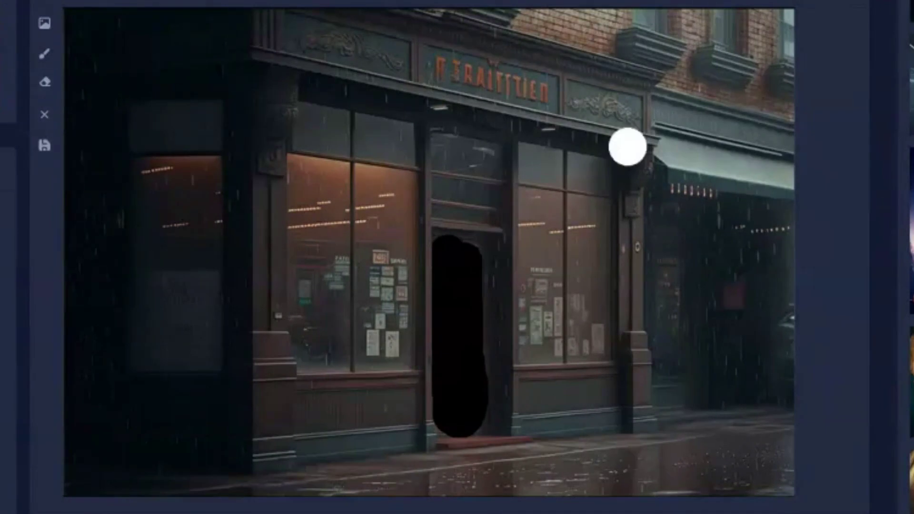
Replace the old inpainting prompt with the pasted vintage green door description.
left_click(45, 22)
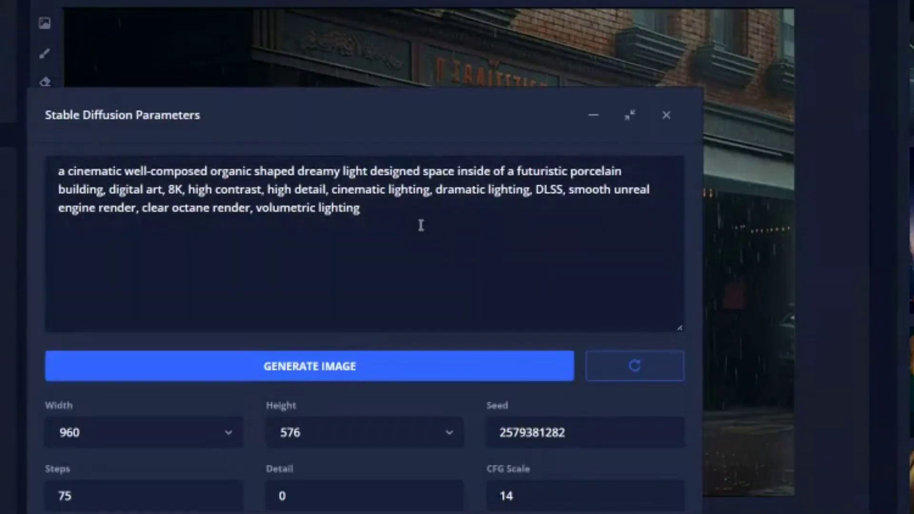
left_click_drag(452, 214, 47, 151)
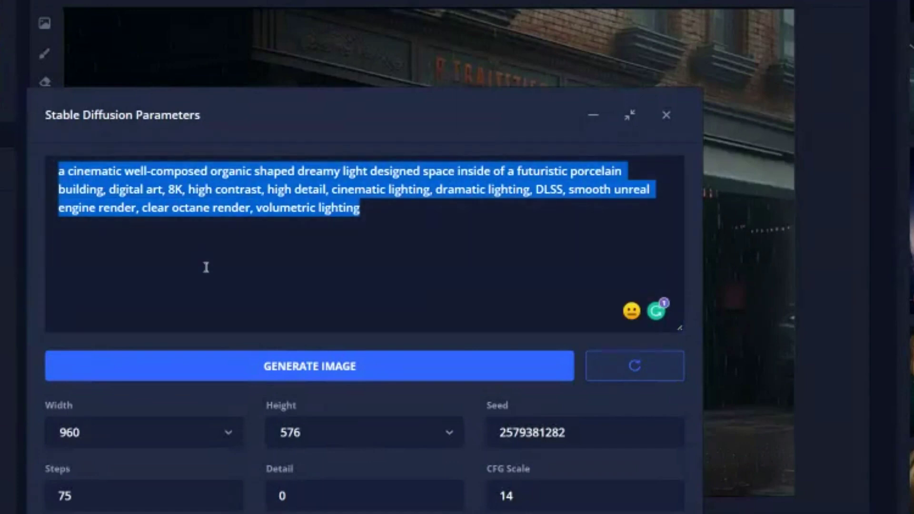
type("a vintage green door with windows, rainy, moody, grunge, 8K , highly detailed")
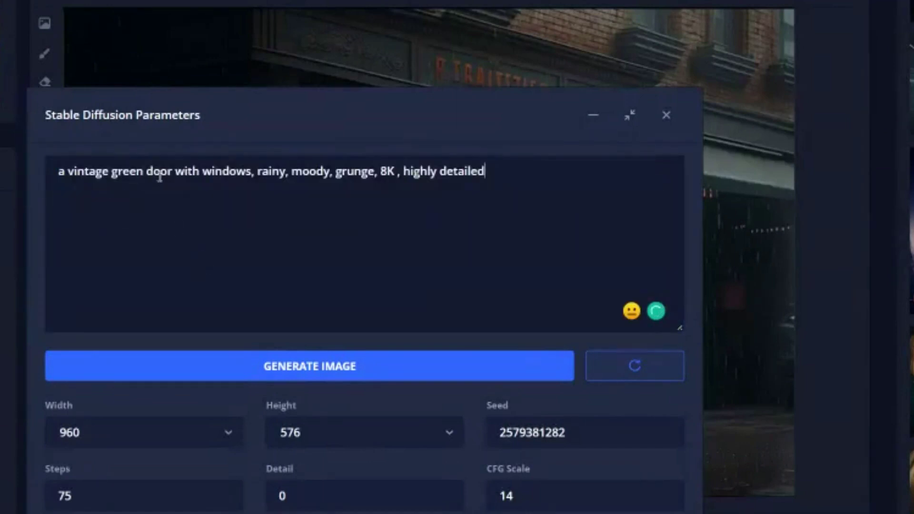
Set the width to 512 and generate the green door into the masked doorway.
left_click(200, 432)
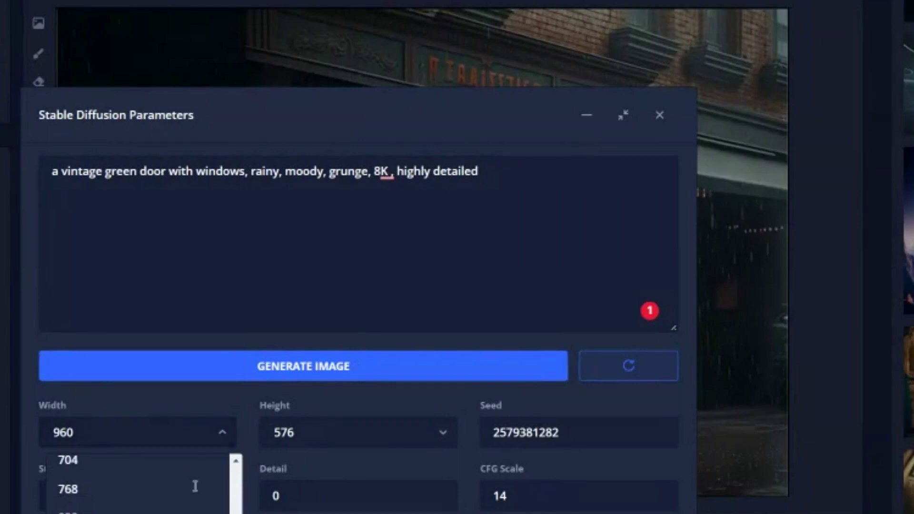
left_click(216, 434)
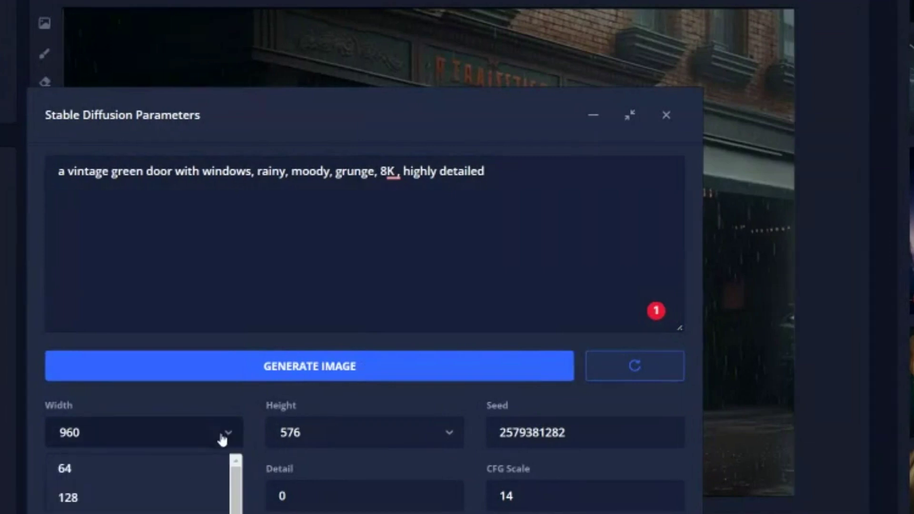
scroll(143, 481, "down", 6)
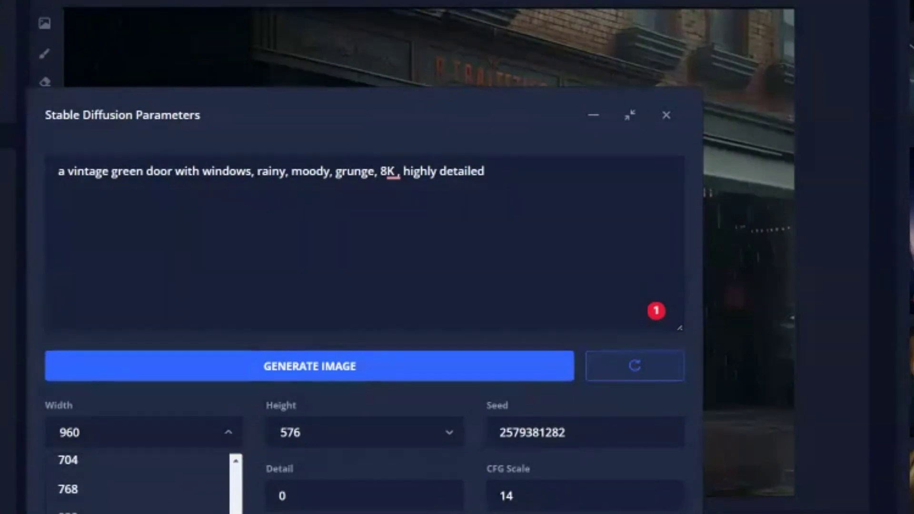
scroll(174, 509, "up", 5)
scroll(173, 509, "down", 1)
scroll(173, 510, "down", 2)
left_click(173, 507)
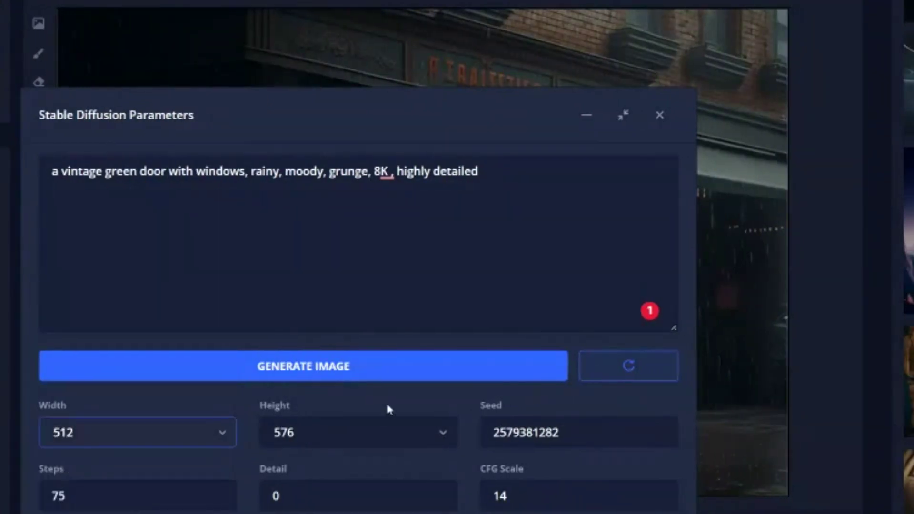
left_click(387, 406)
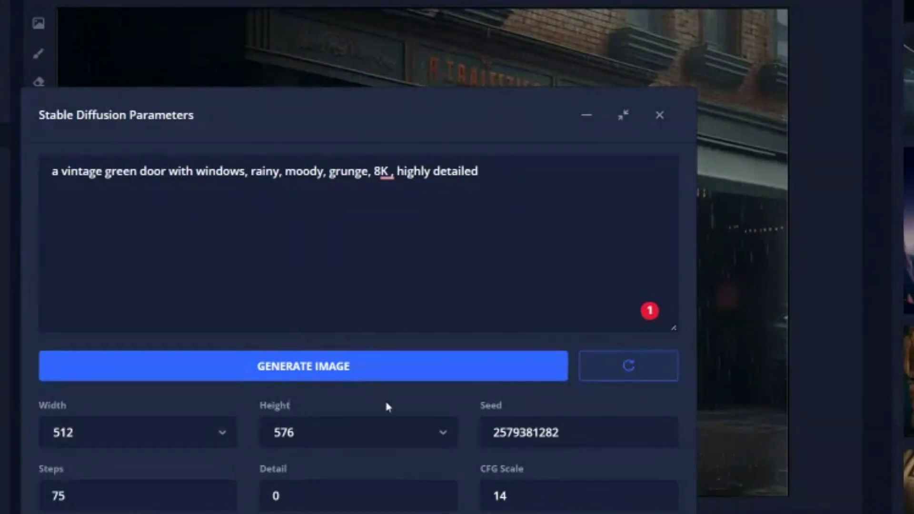
left_click(311, 379)
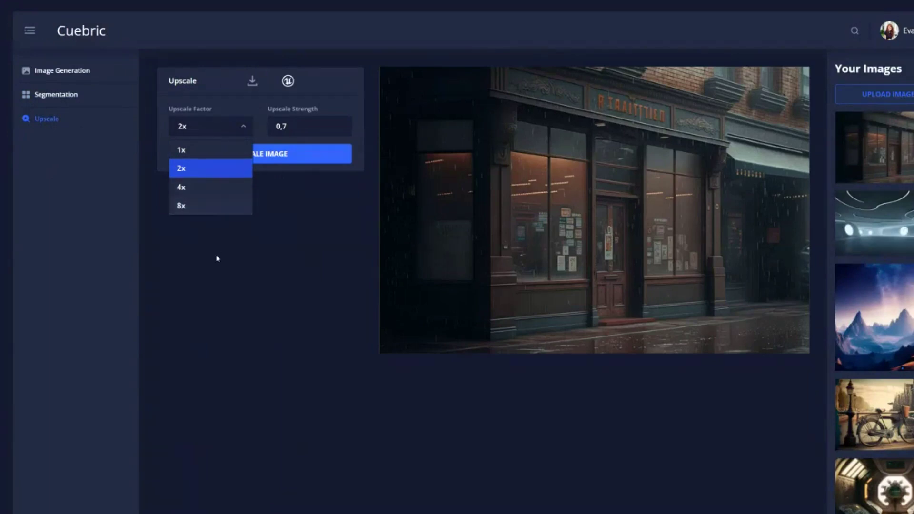
Switch to Image Generation and pick 960 from the Width list.
left_click(46, 73)
left_click(213, 298)
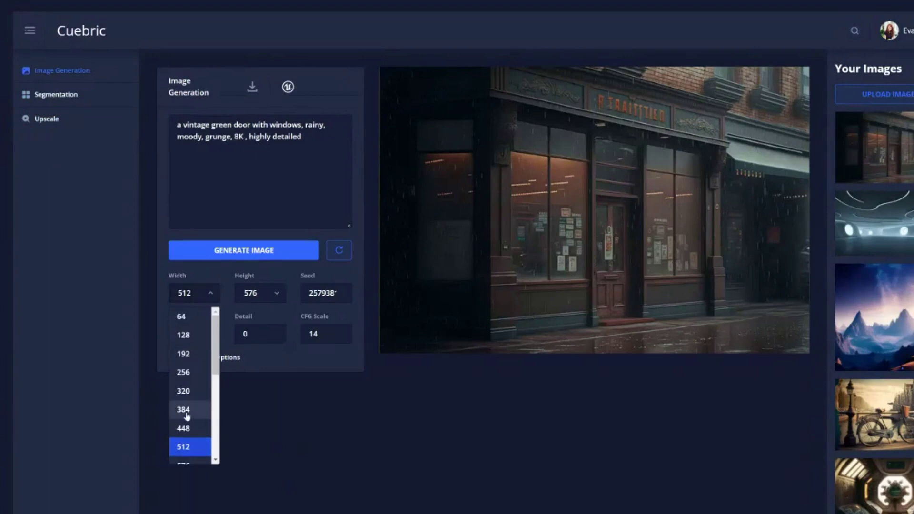
scroll(185, 400, "down", 4)
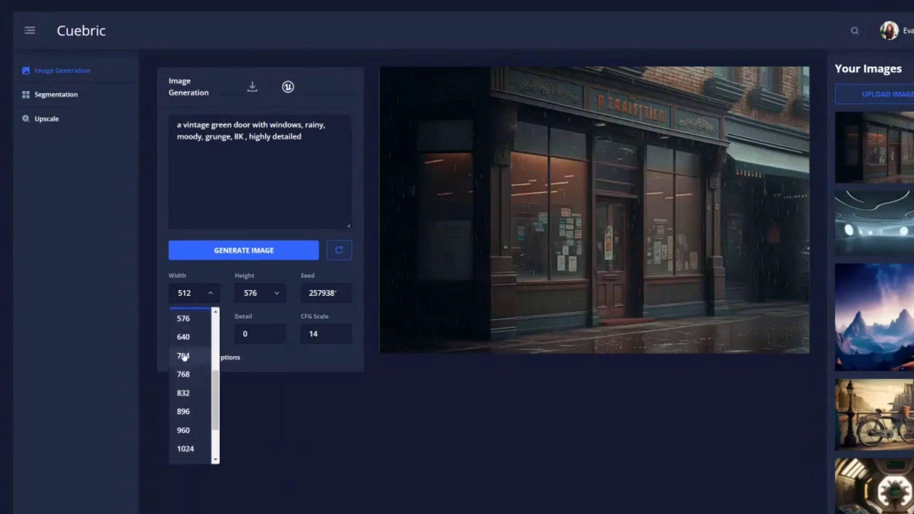
left_click(185, 431)
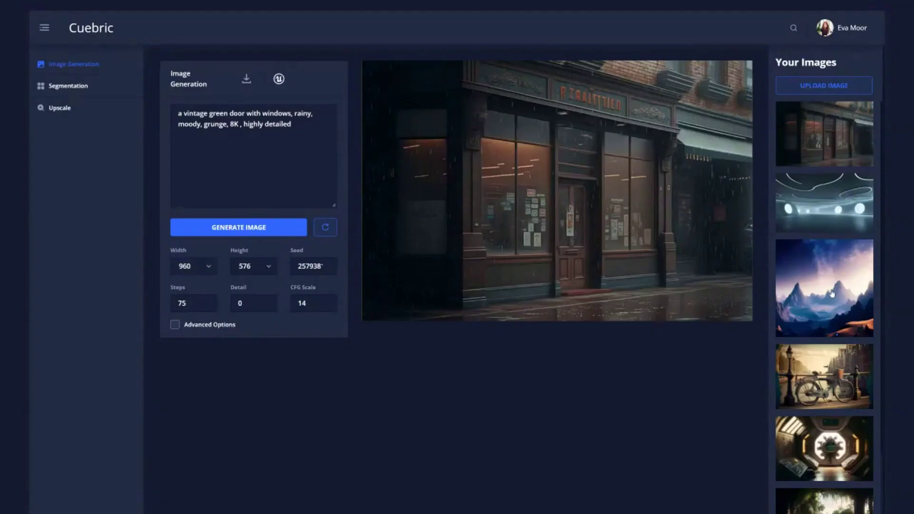
Open the starry mountain image in Segmentation and save a copy to MidJourneyV4.
left_click(833, 295)
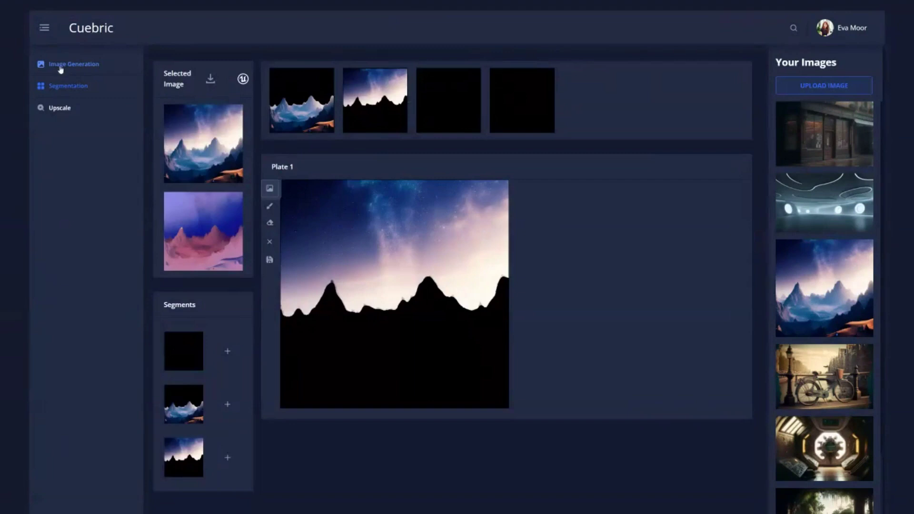
left_click(65, 86)
left_click(225, 353)
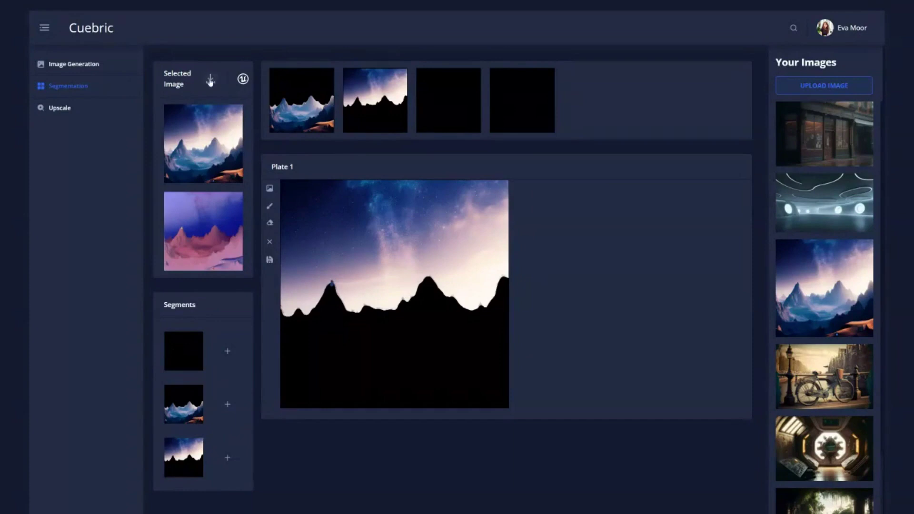
left_click(210, 81)
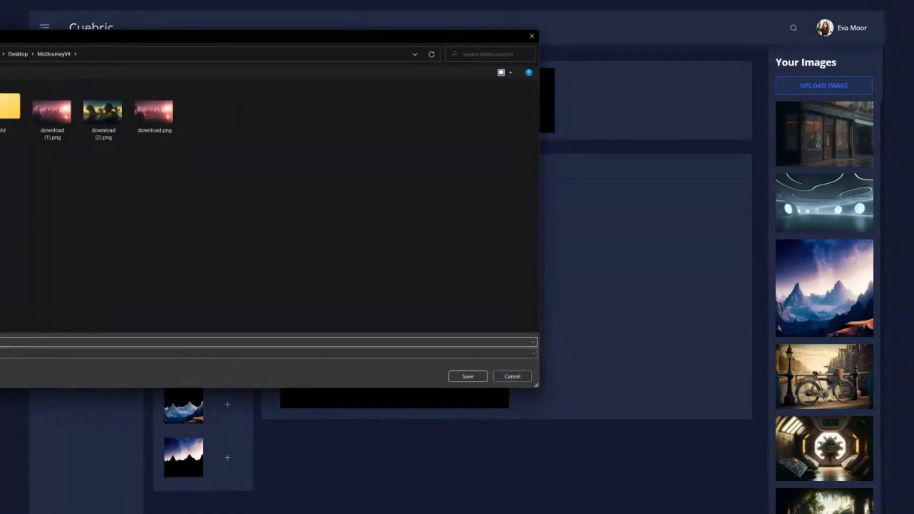
left_click(476, 377)
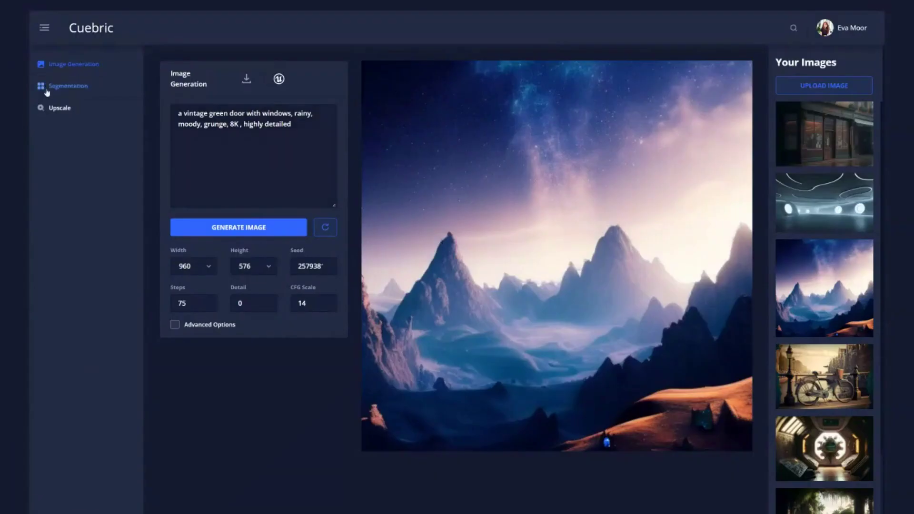
Add segments to Plate 1, then clear the plate after the sky was added by mistake.
left_click(46, 89)
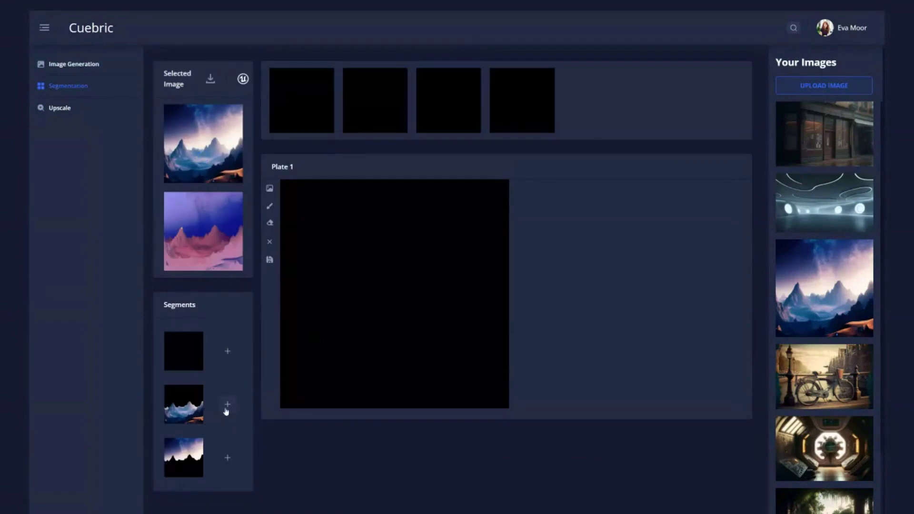
left_click(227, 405)
left_click(228, 457)
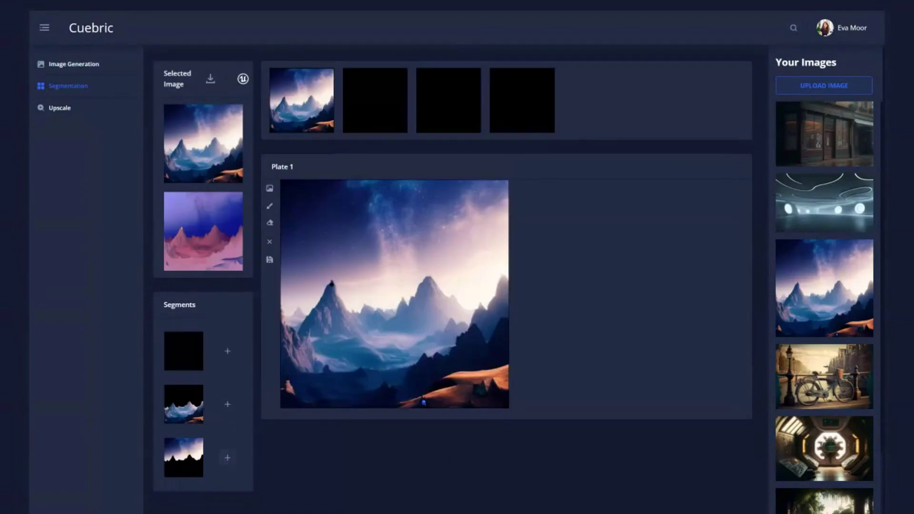
left_click(276, 224)
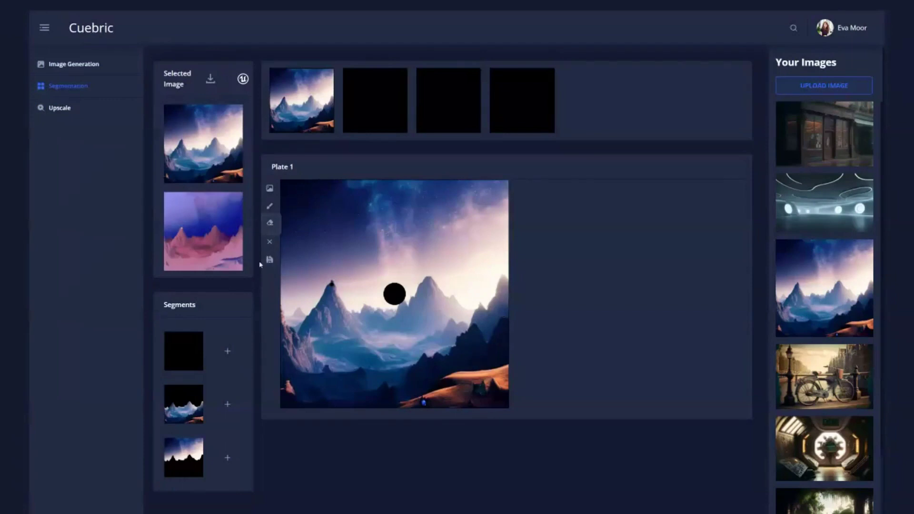
left_click(269, 242)
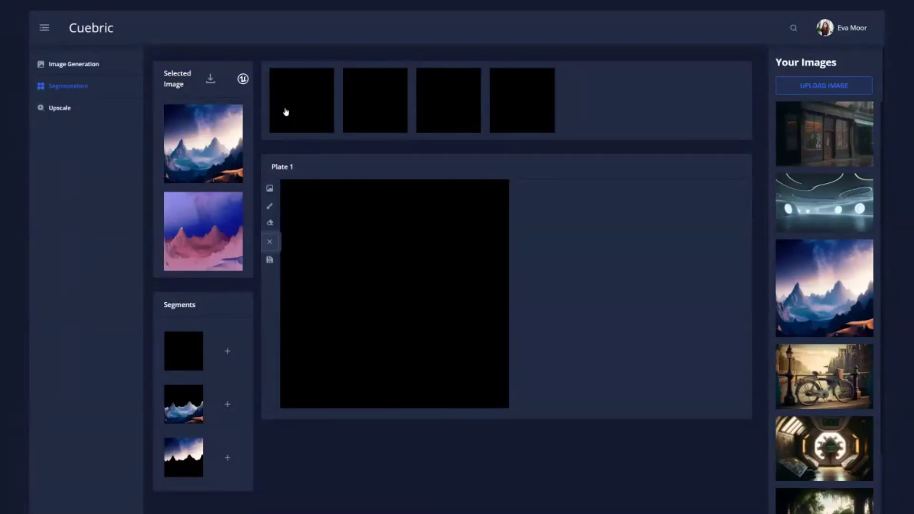
Add the mountain segment to Plate 1 and the sky segment to Plate 2.
left_click(227, 405)
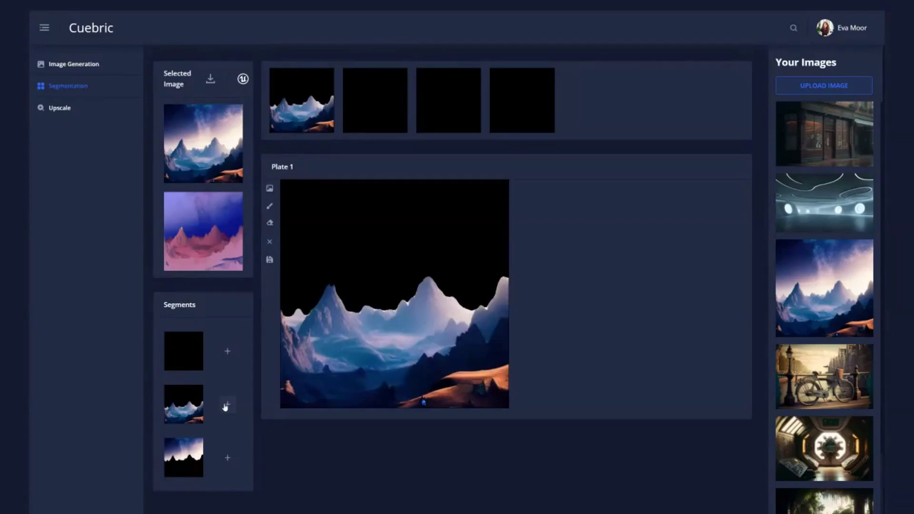
left_click(356, 105)
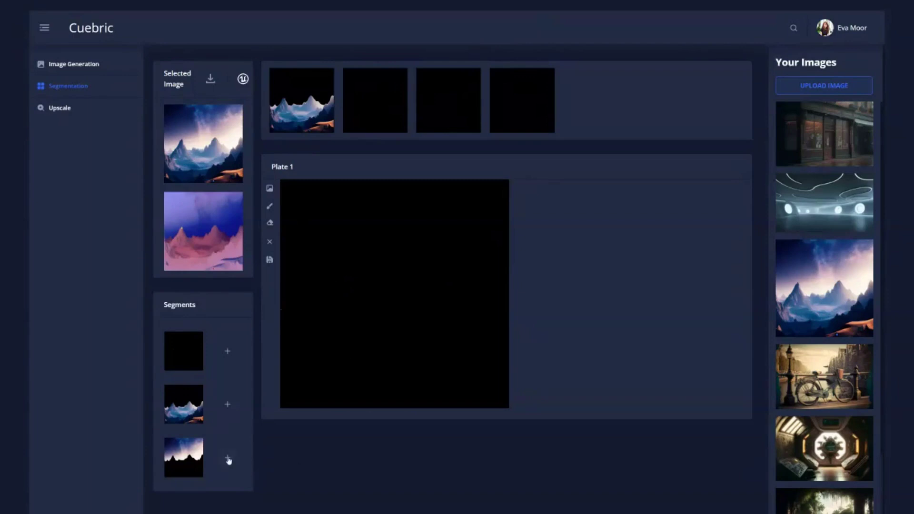
left_click(227, 458)
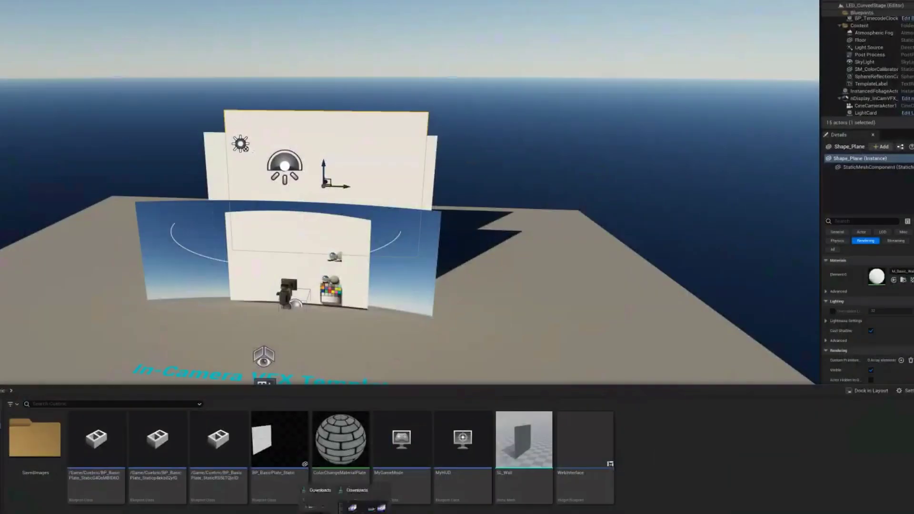
In Downloads, preview the sky PNG and select both mountain and sky images, then return to Unreal.
left_click(382, 512)
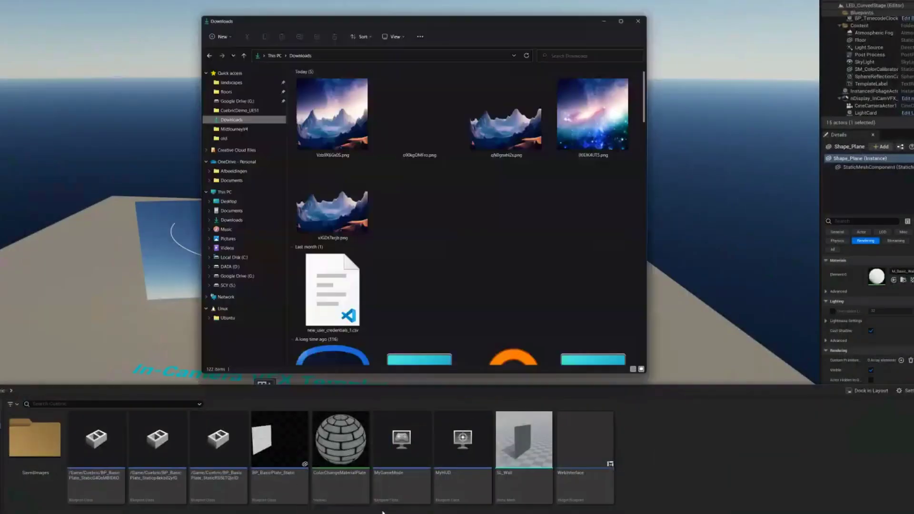
left_click(543, 144)
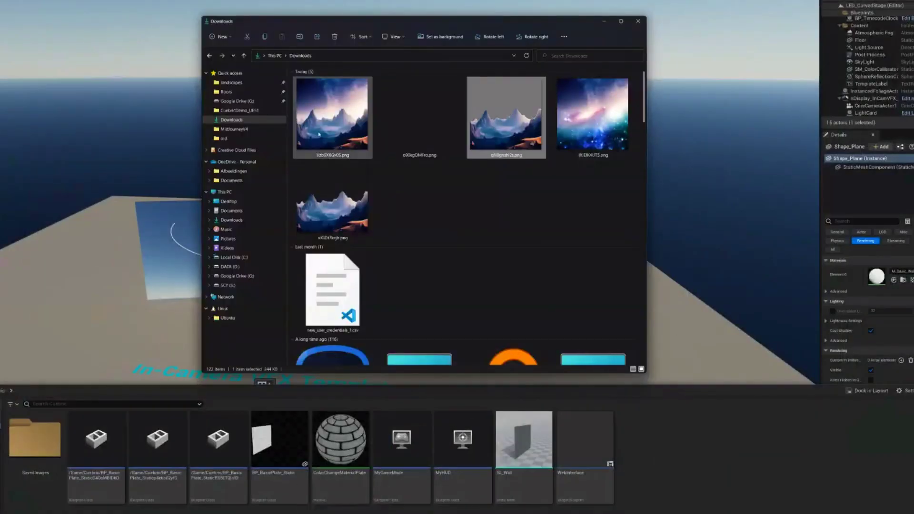
left_click(590, 123)
double_click(587, 131)
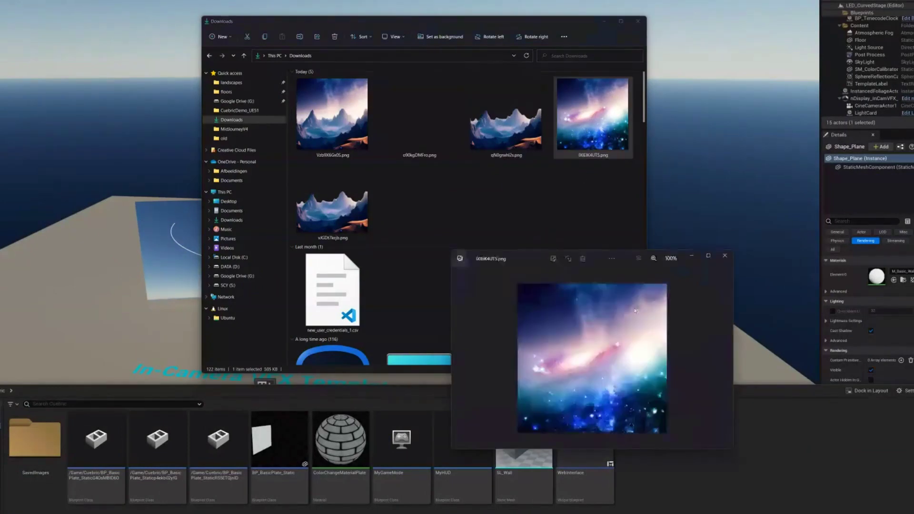
left_click(725, 257)
left_click(521, 123, "ctrl")
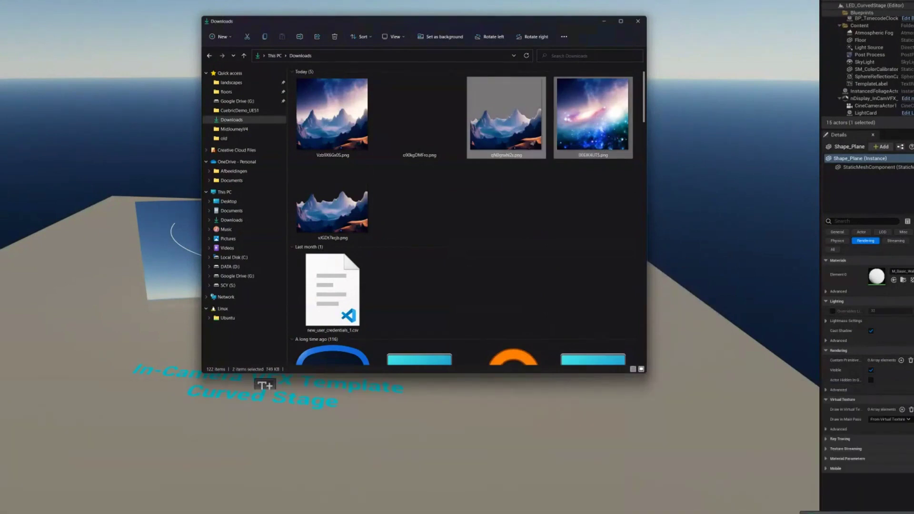
key("alt+Tab")
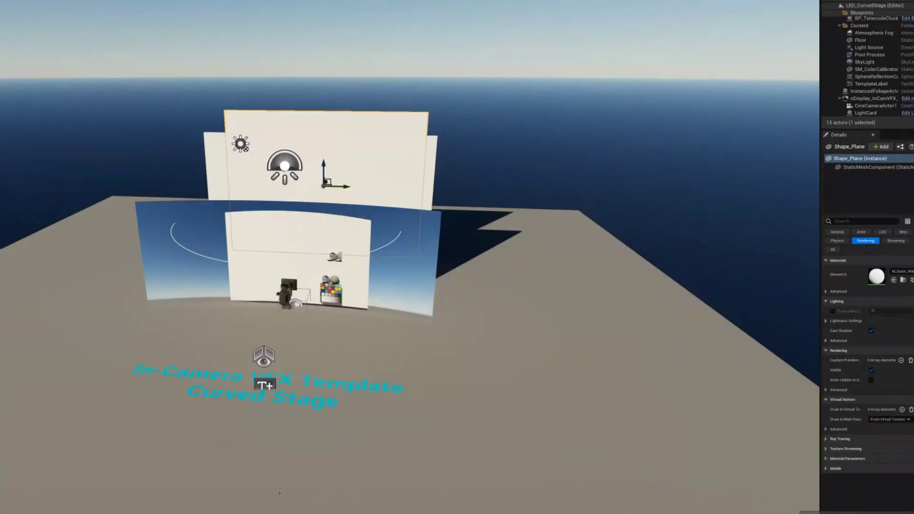
Drag the starry-sky texture onto the upper Shape_Plane and the mountain texture onto the lower plane.
key("ctrl+space")
left_click_drag(686, 471, 362, 120)
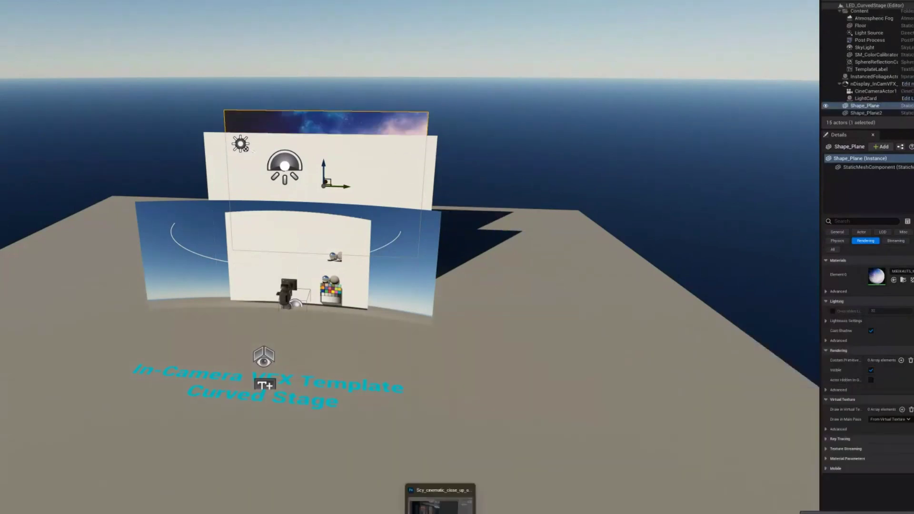
key("ctrl+space")
left_click_drag(664, 436, 361, 169)
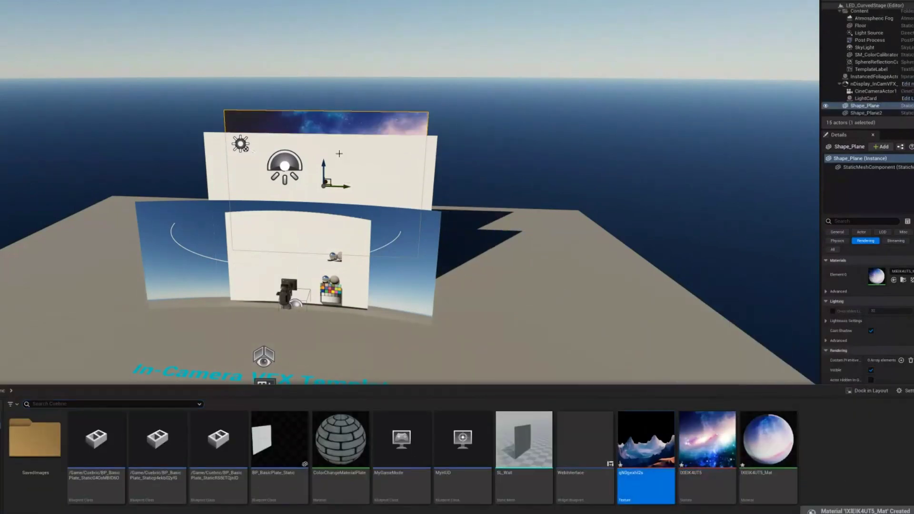
left_click(339, 154)
scroll(311, 178, "up", 5)
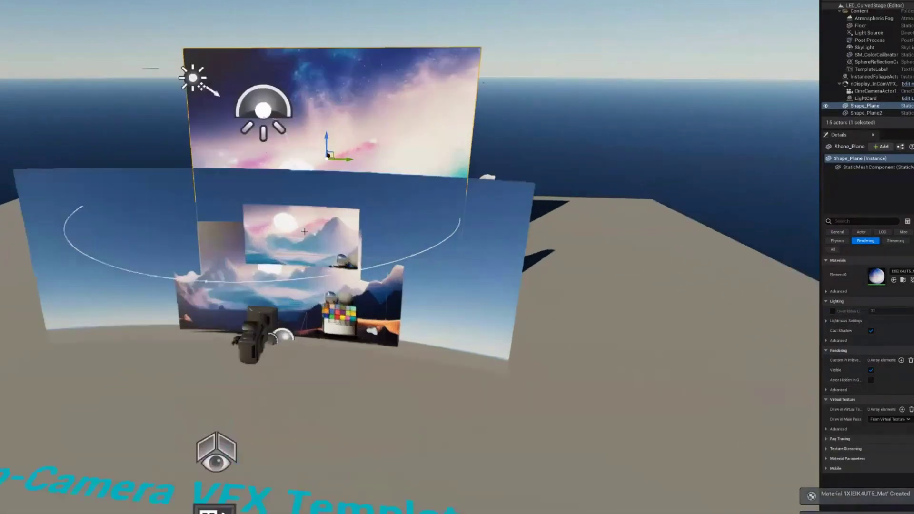
scroll(311, 177, "up", 4)
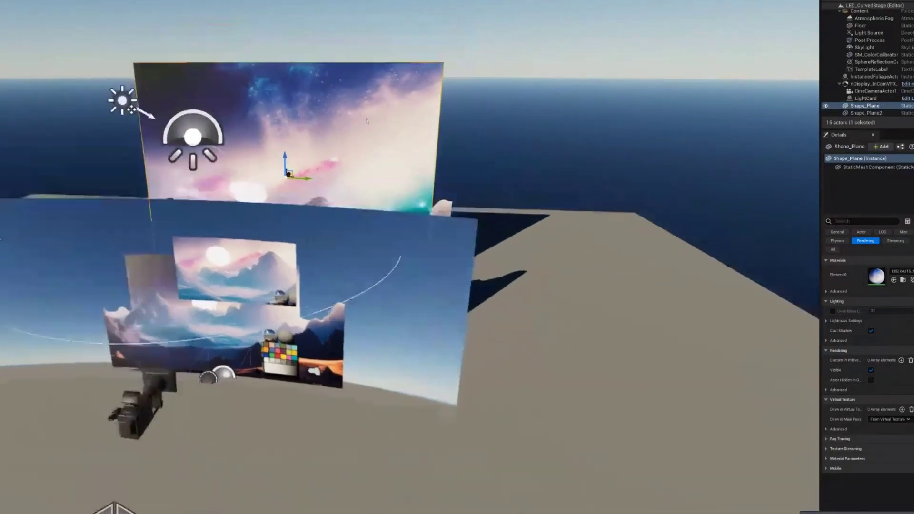
scroll(367, 121, "up", 4)
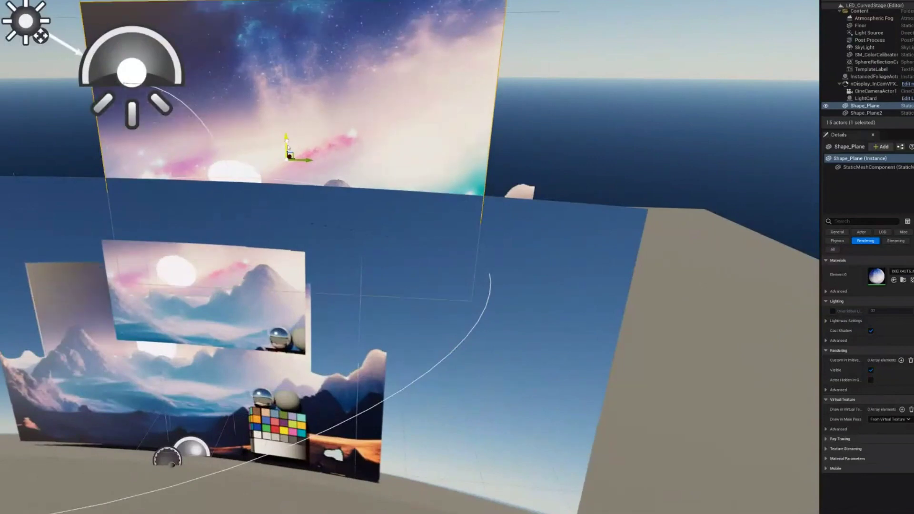
scroll(288, 148, "down", 4)
Raise and tilt CineCameraActor1, then move it down and forward in front of the plates.
left_click(157, 414)
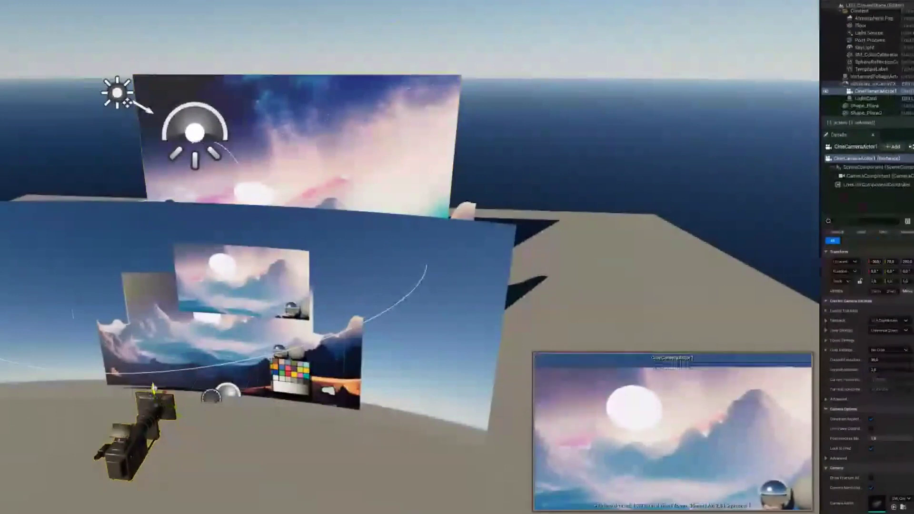
mouse_move(154, 388)
left_mouse_down()
mouse_move(152, 379)
mouse_move(143, 441)
mouse_move(152, 372)
left_mouse_up()
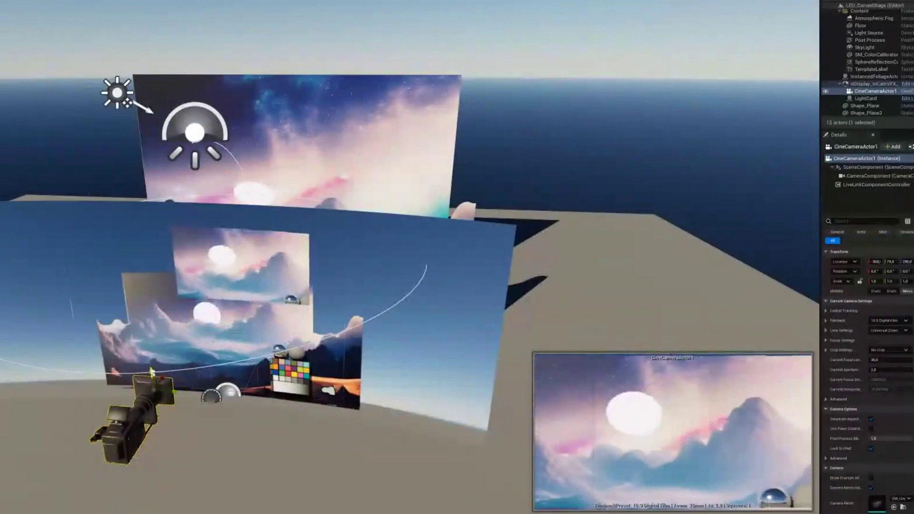
left_click_drag(152, 372, 184, 398)
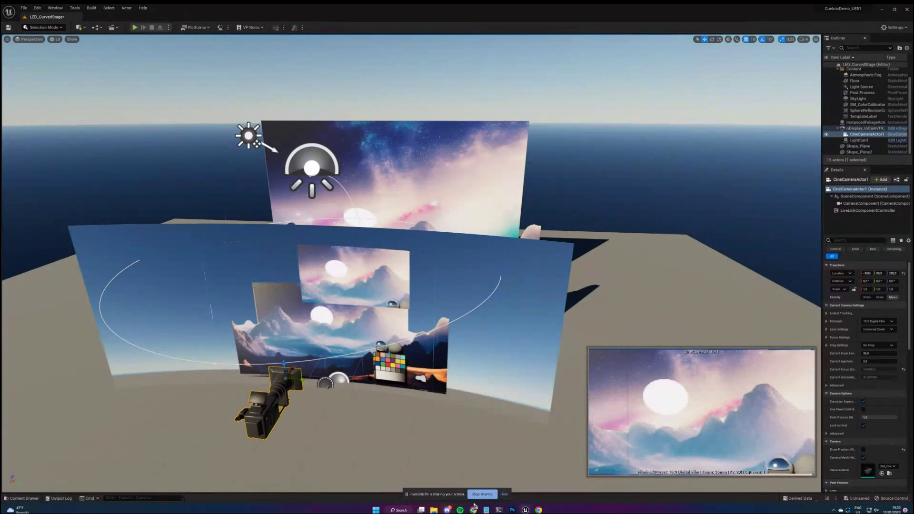
Return to Cuebric's Image Generation page showing the 960×576 starry mountain image.
left_click(473, 510)
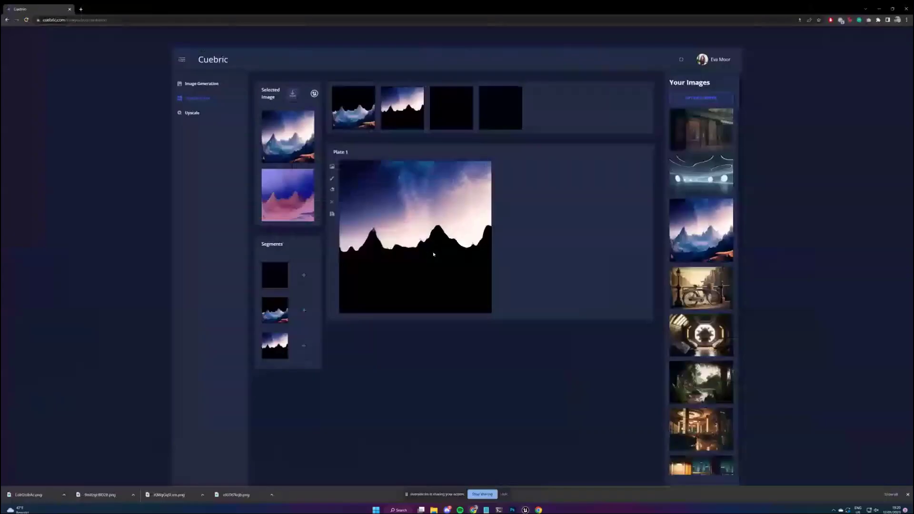
left_click(201, 83)
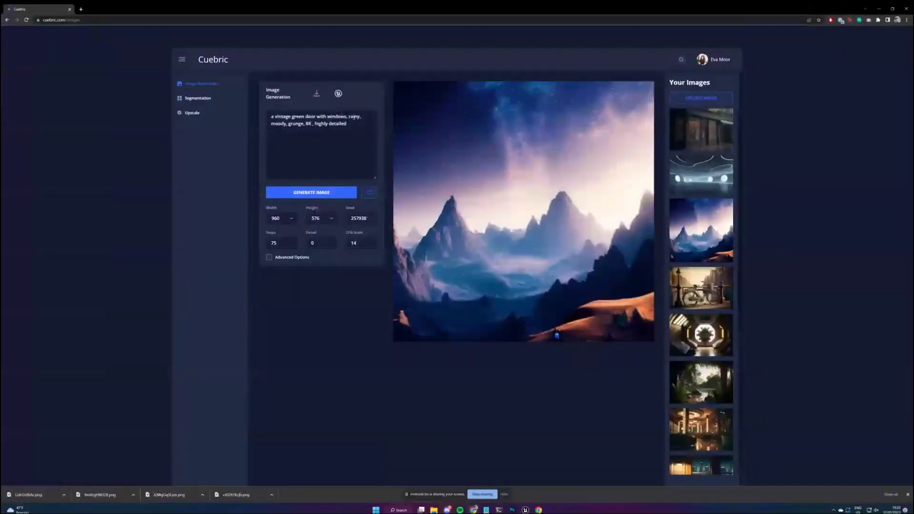